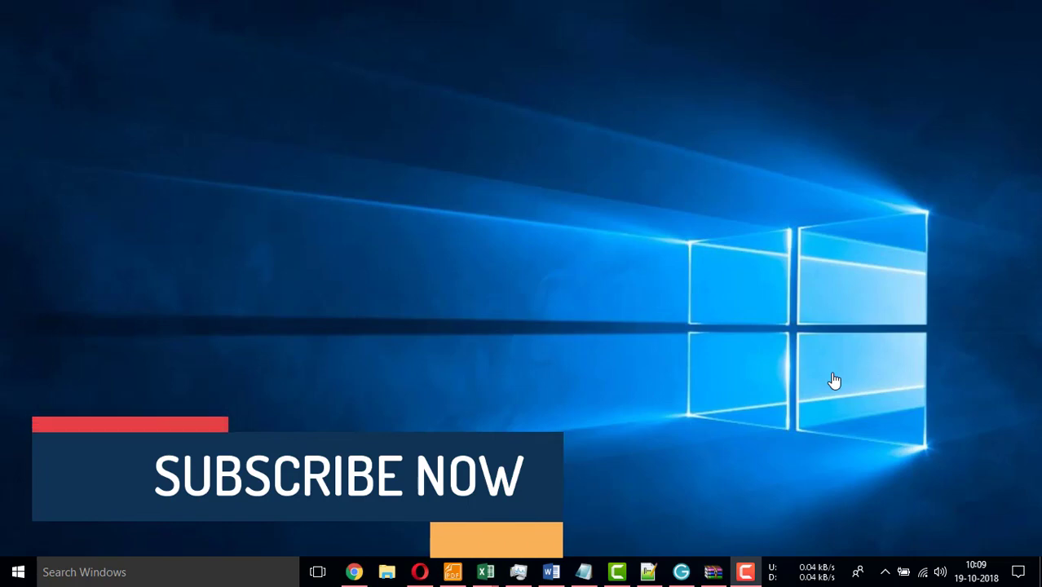
- Launch PowerPoint from Windows search and start a new Blank Presentation
click(95, 575)
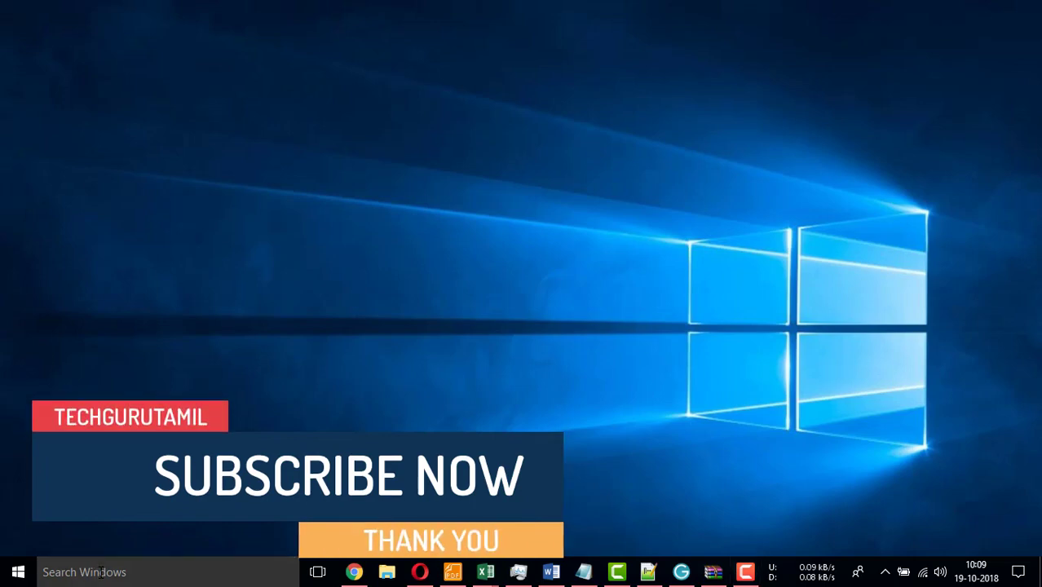
text(powerPoint)
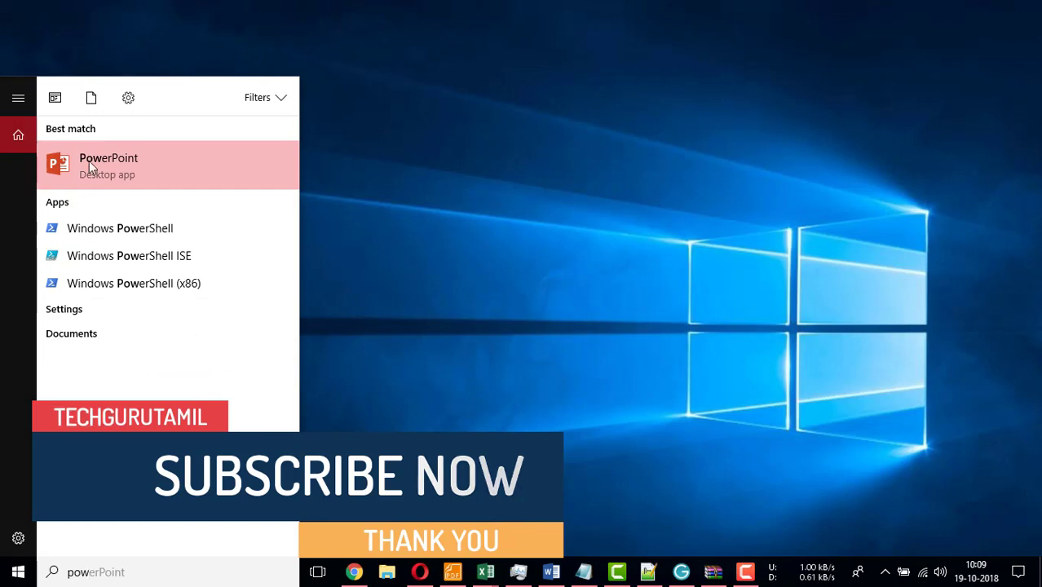
click(89, 160)
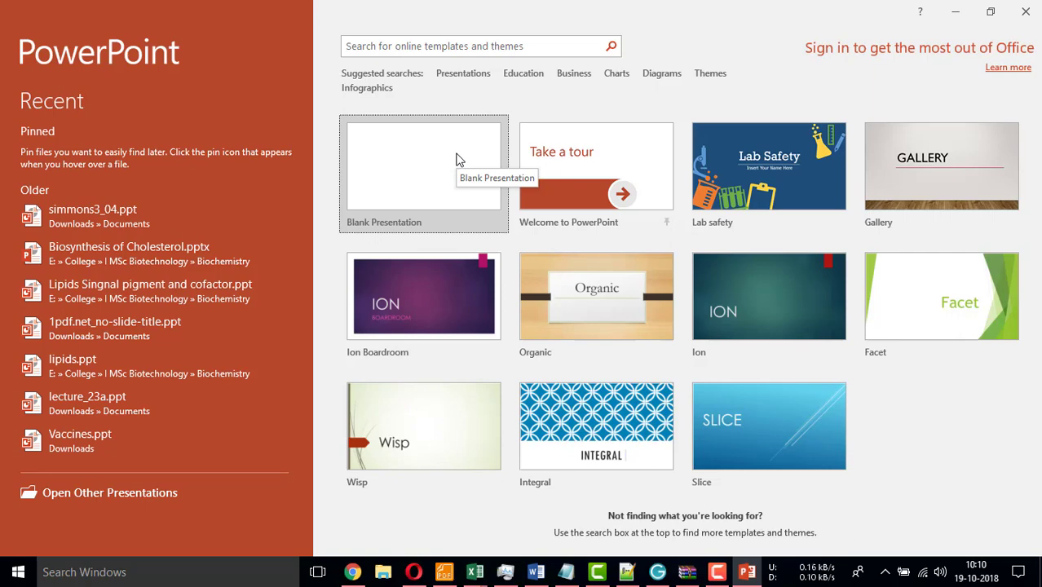
click(402, 153)
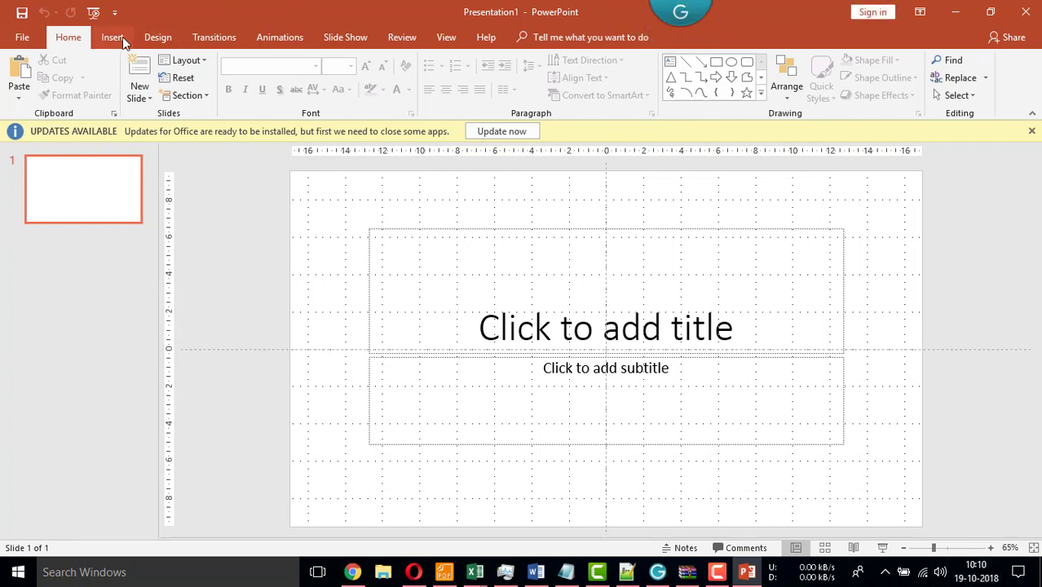
- Start Screen Recording from the Insert tab's Media group
click(122, 37)
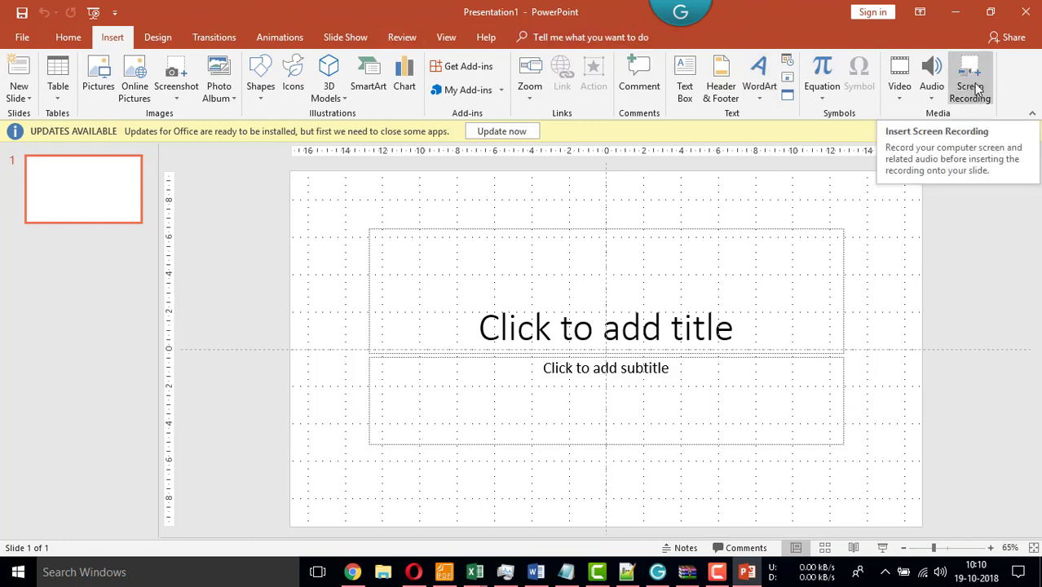
click(975, 86)
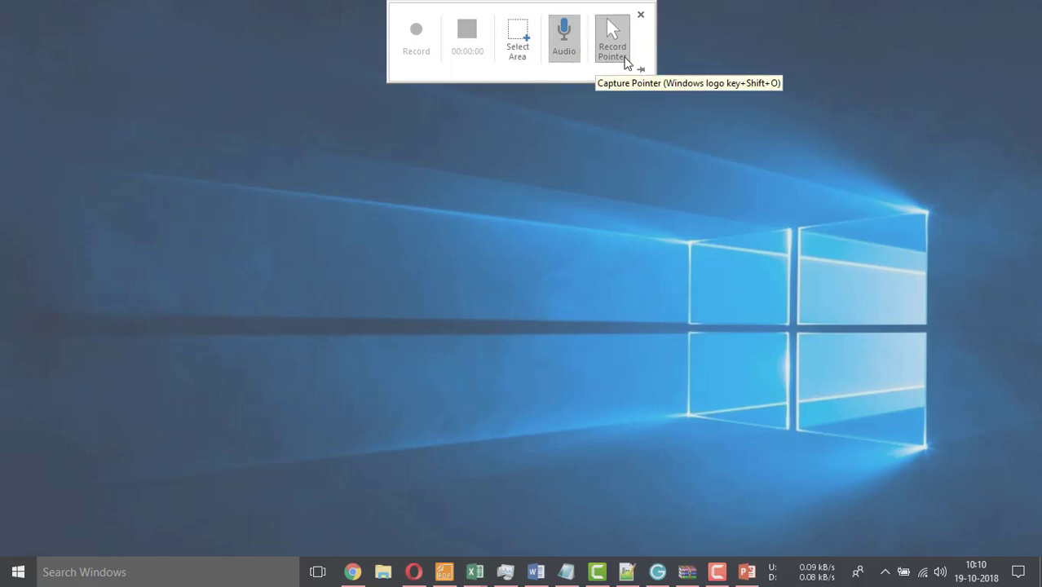
- Turn audio off, select the whole screen as the recording area, and start recording
click(567, 47)
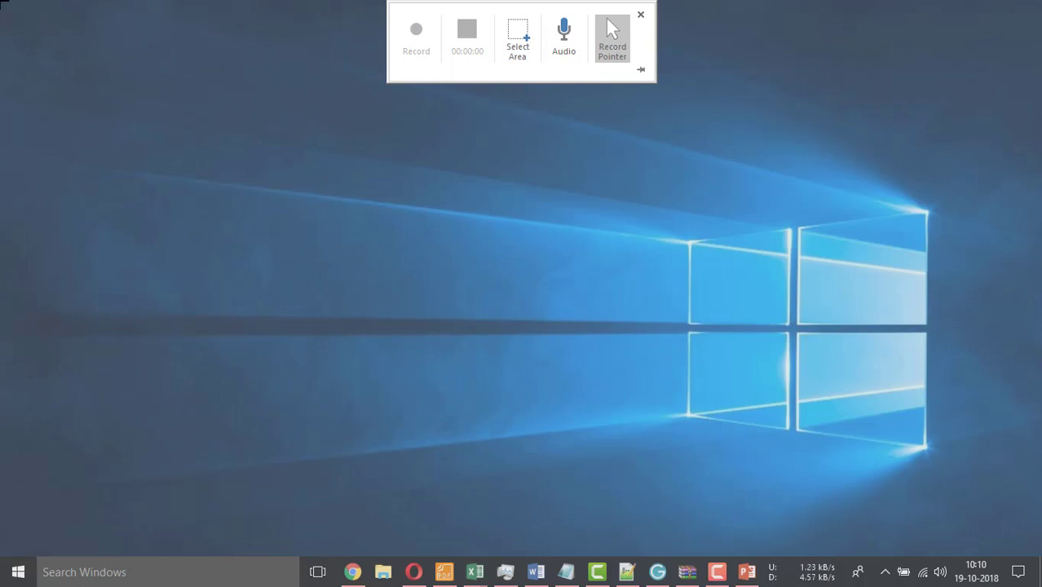
drag(2, 3, 1040, 586)
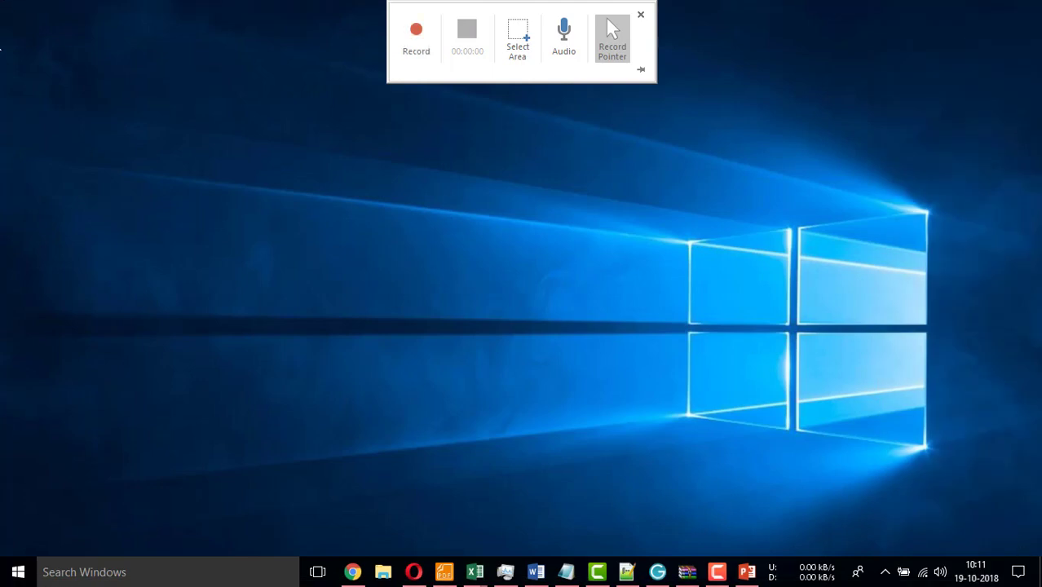
click(426, 49)
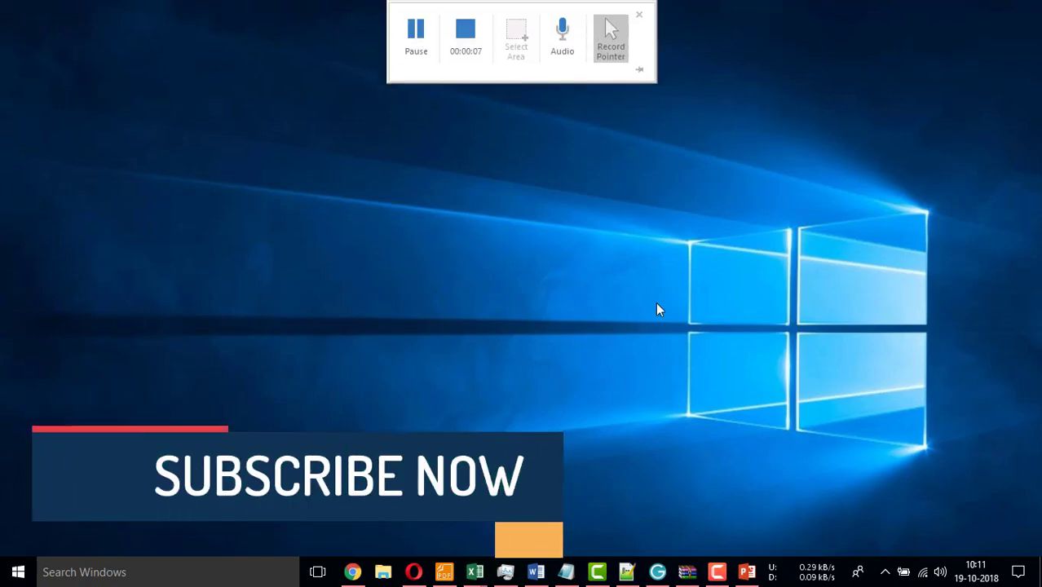
- Stop the recording from the top dock so it lands on slide 1 as a full-slide video
click(748, 572)
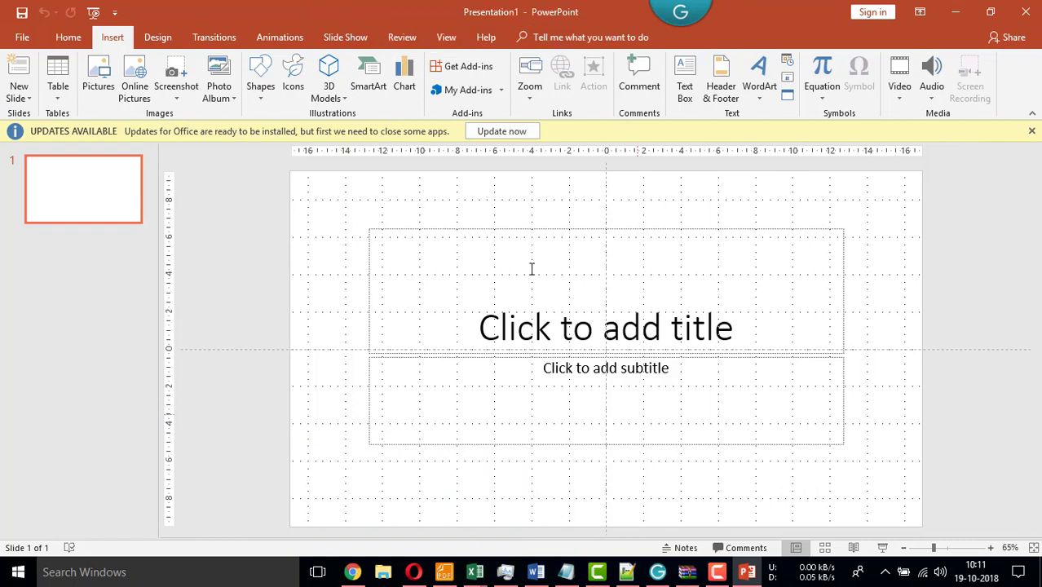
mouse_move(532, 6)
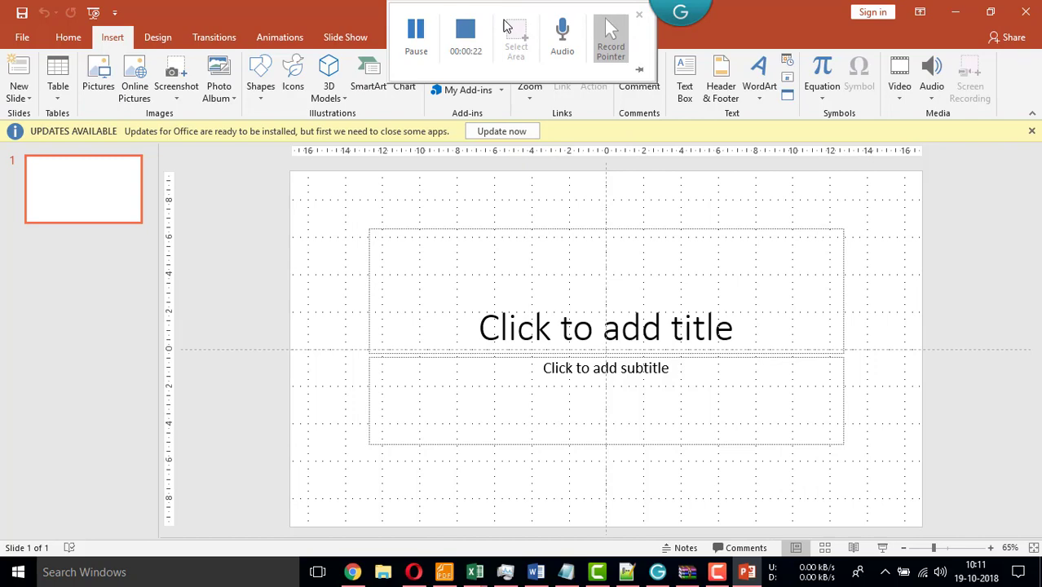
click(639, 14)
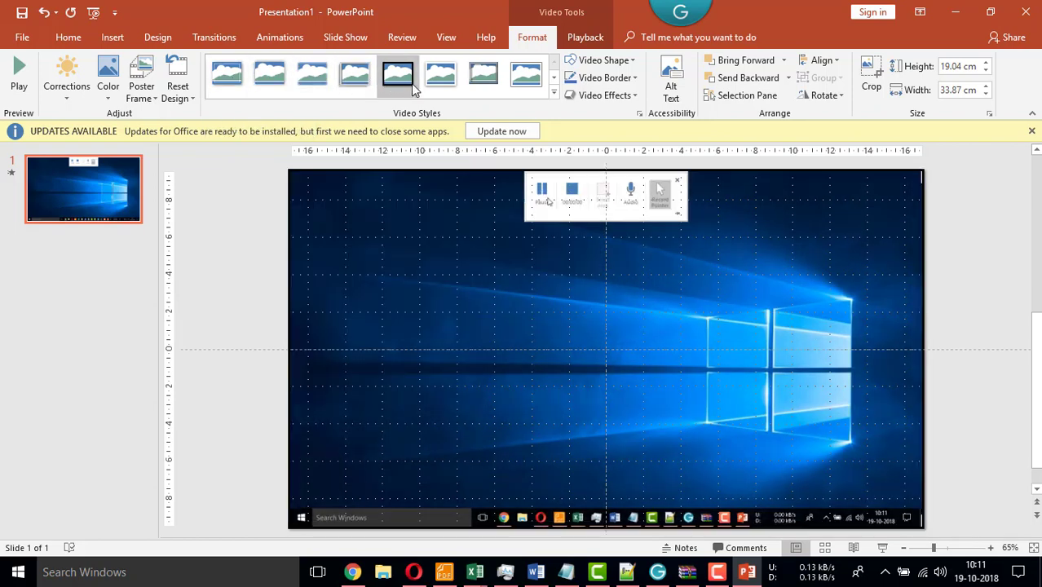
- Browse the Video Styles gallery without applying a style, then show the video's Playback options
click(553, 92)
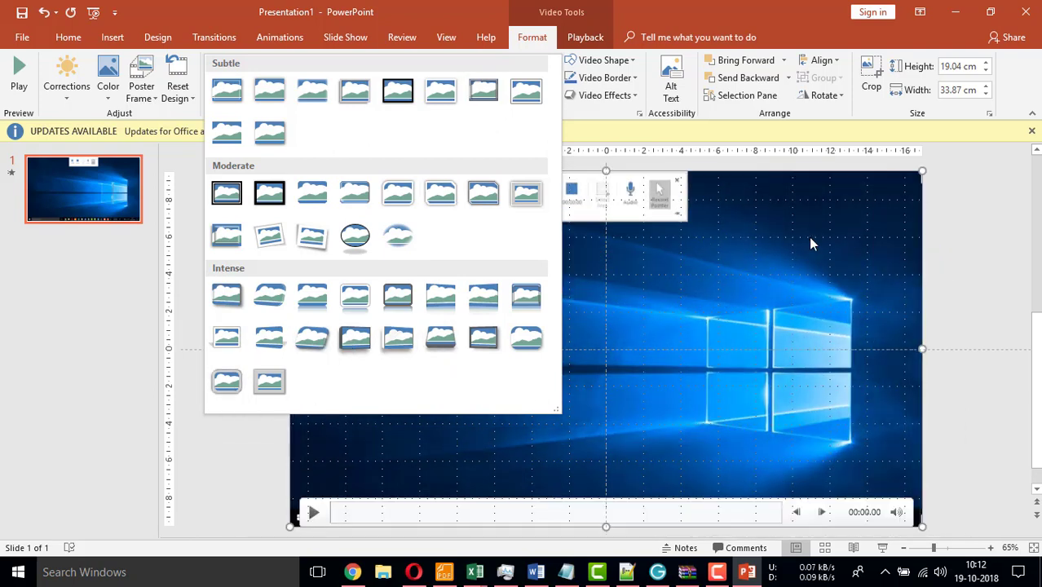
key(Escape)
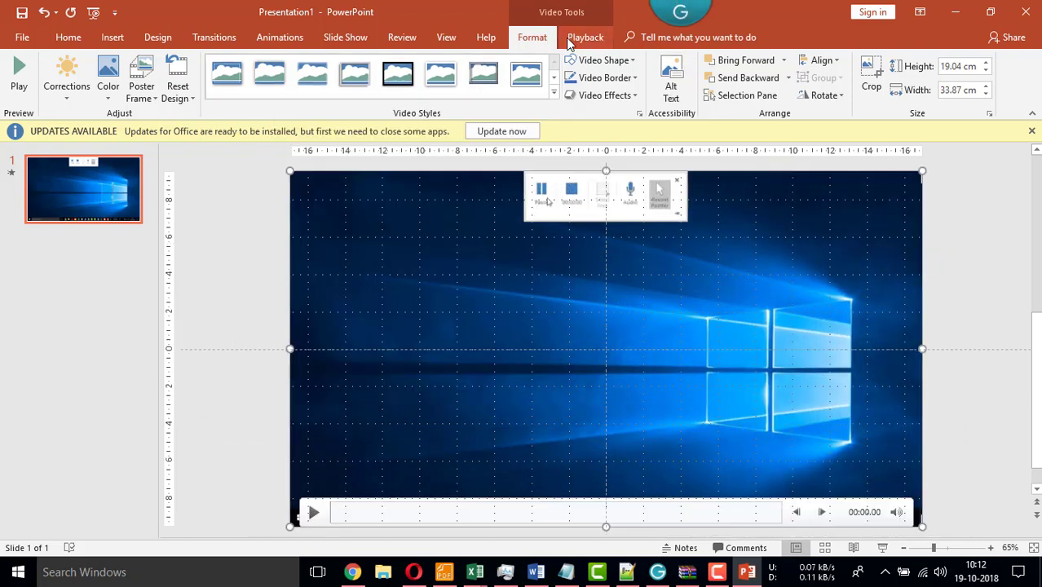
click(585, 37)
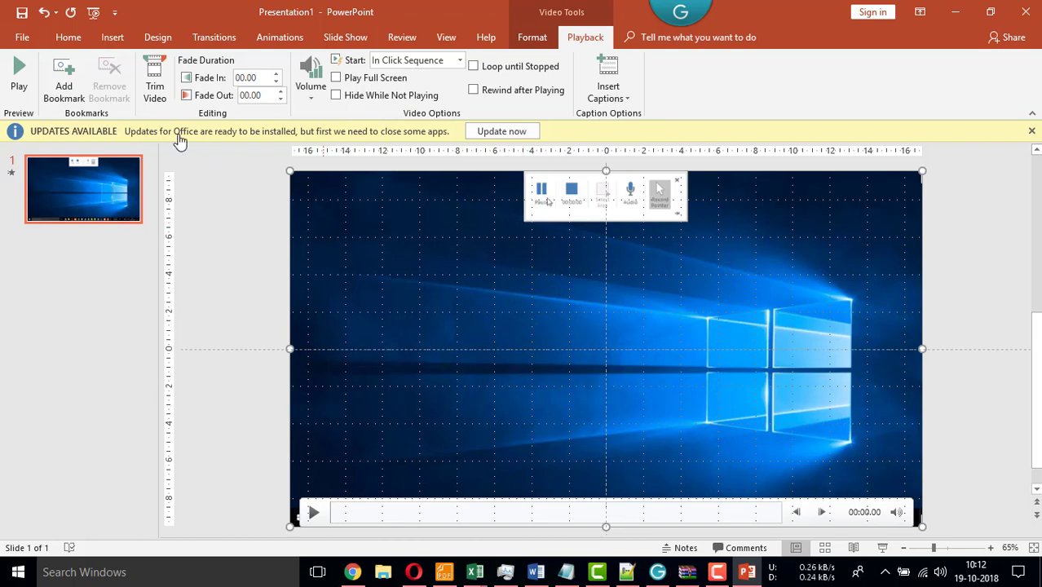
- In the Save As dialog, set the file type to MPEG-4 Video (*.mp4)
click(22, 36)
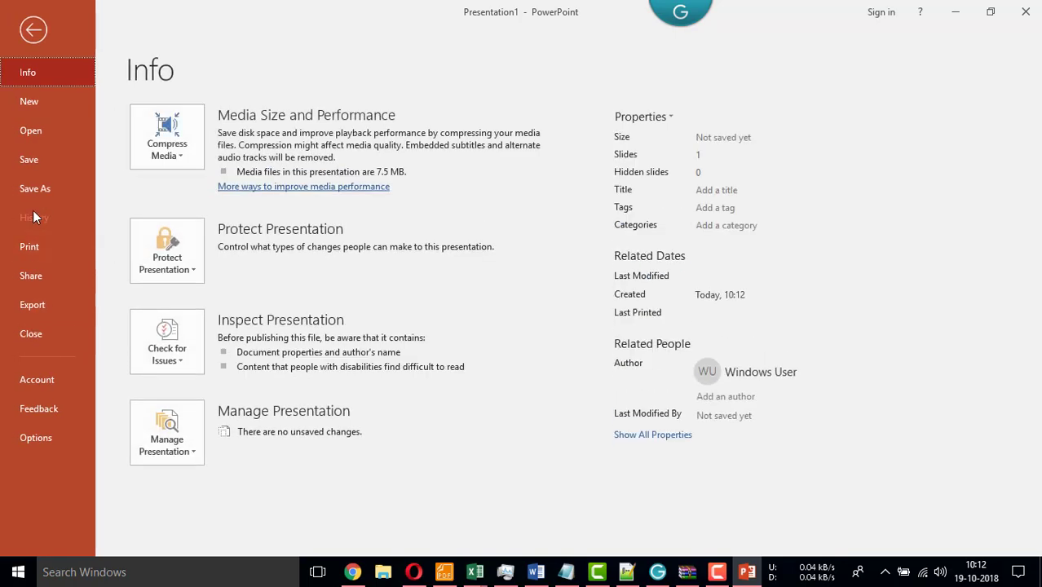
click(40, 184)
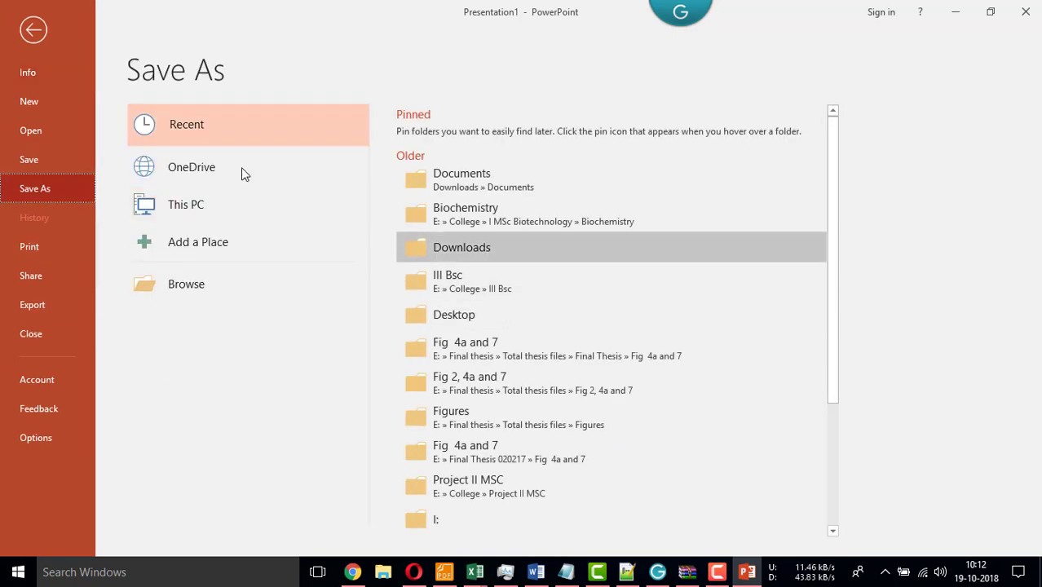
click(204, 287)
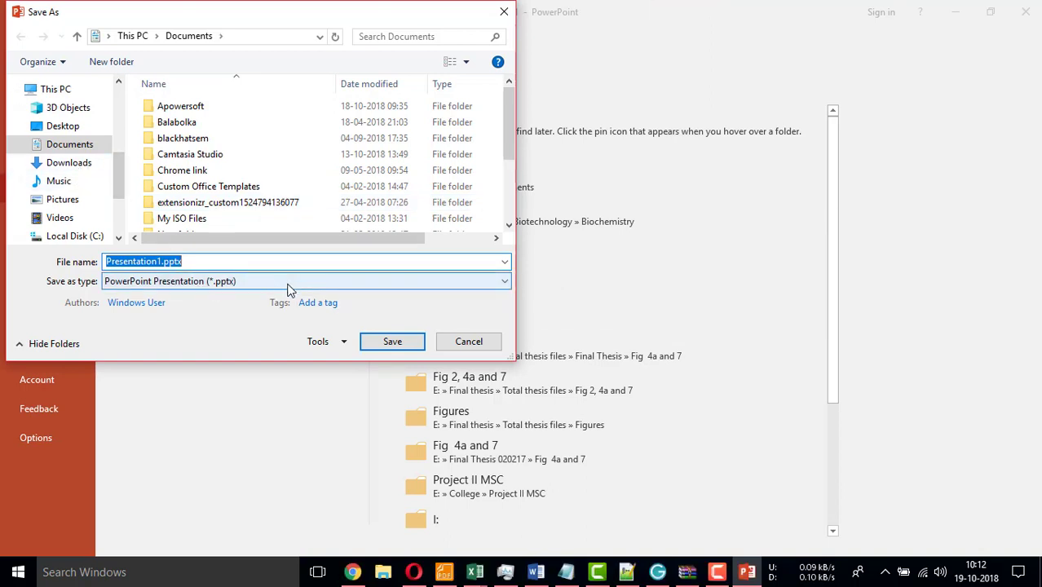
click(218, 285)
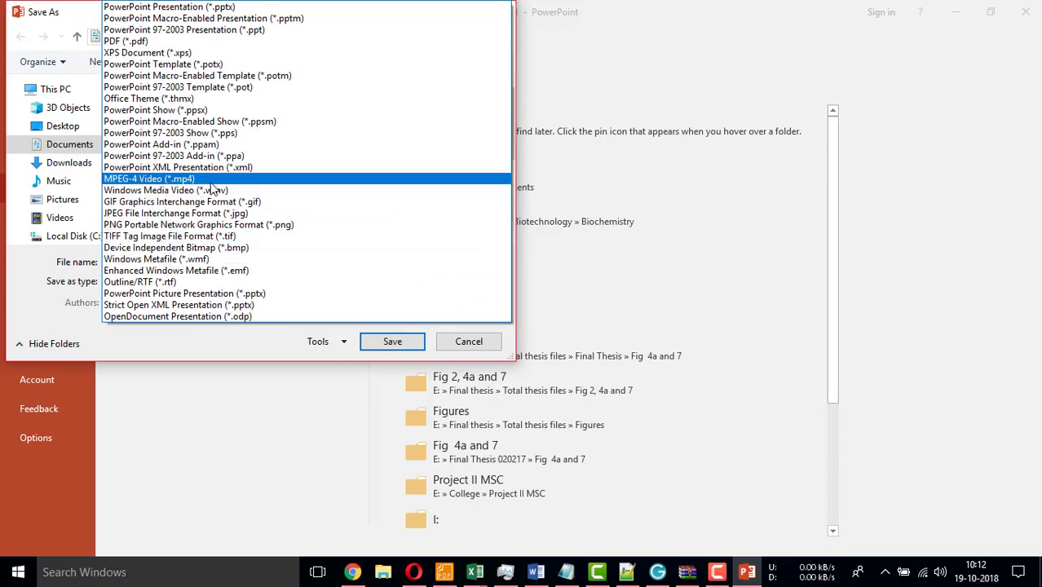
click(175, 179)
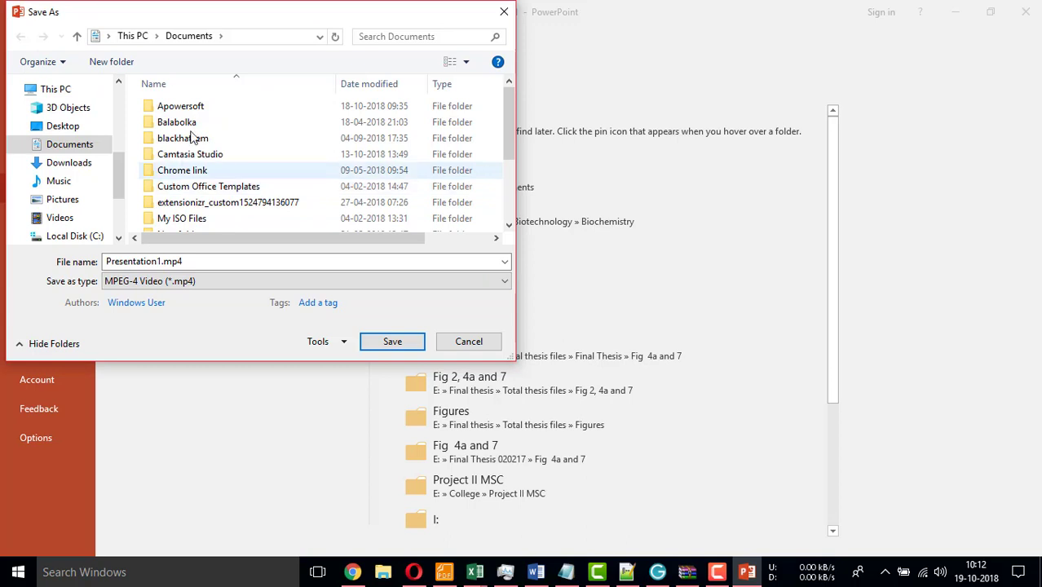
- Rename the file from Presentation1 to 'test' and save it as test.mp4 in Documents
click(150, 261)
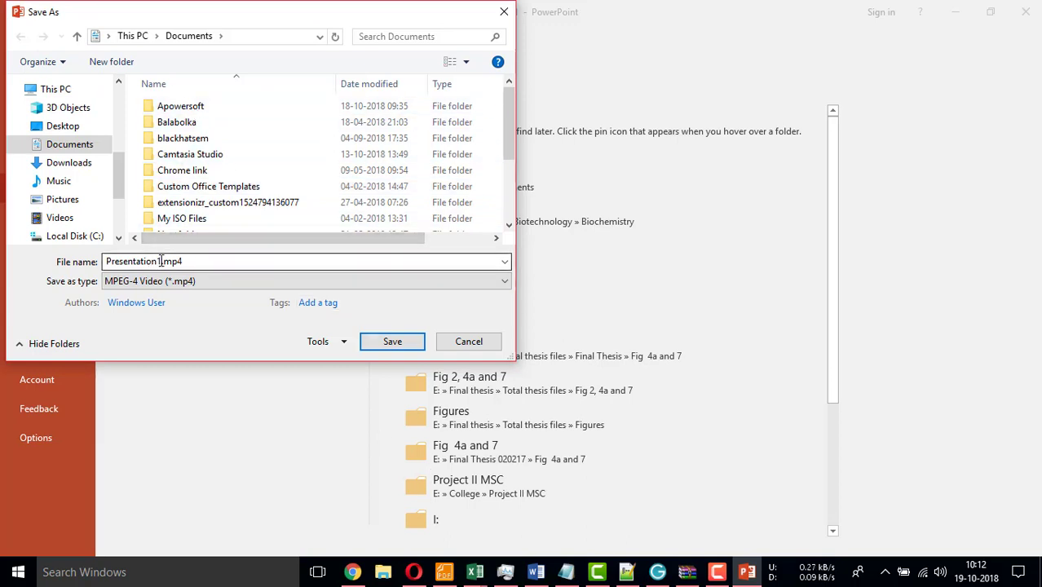
double_click(160, 261)
click(163, 261)
key(shift+Left)
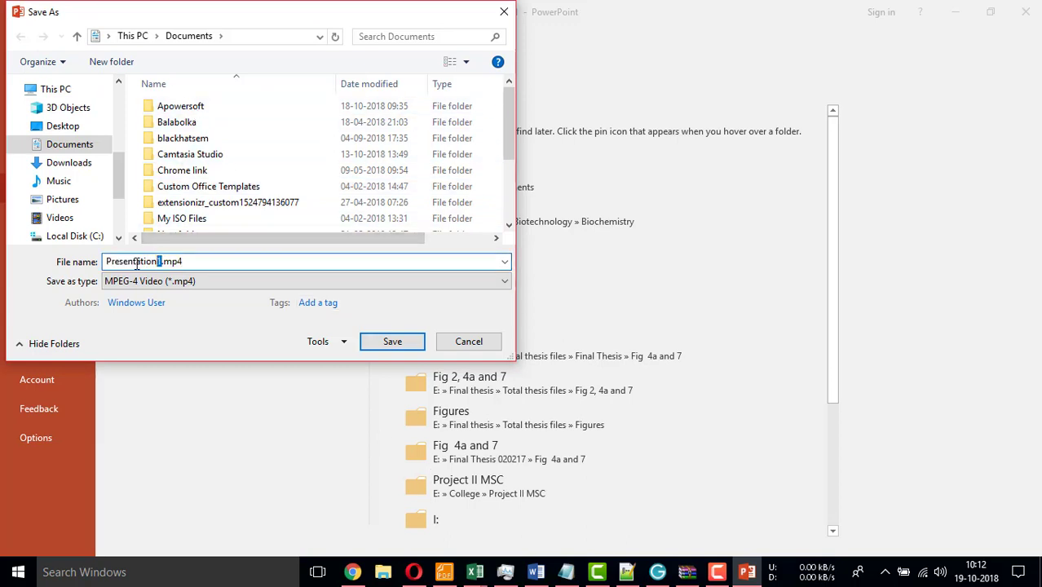
shift+click(99, 263)
text(test)
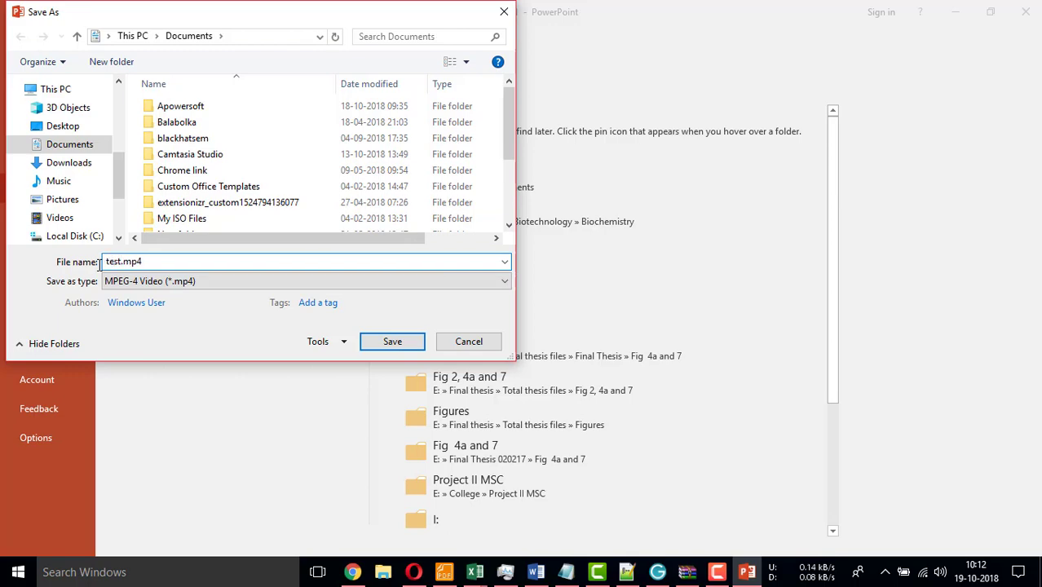
click(414, 341)
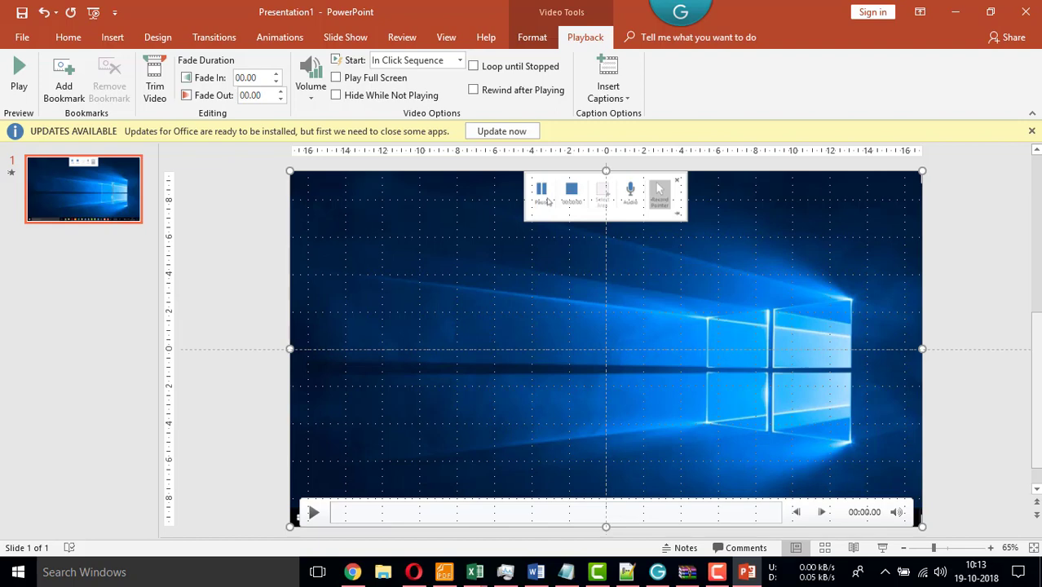
- Find test.mp4 in File Explorer's Documents folder, play it in PotPlayer, then close the player
click(383, 573)
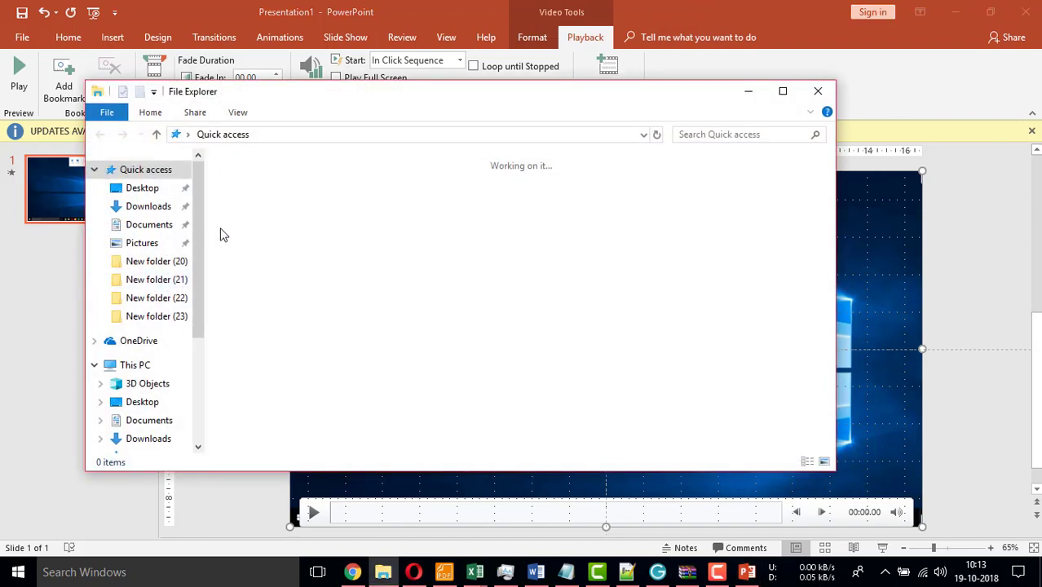
click(137, 225)
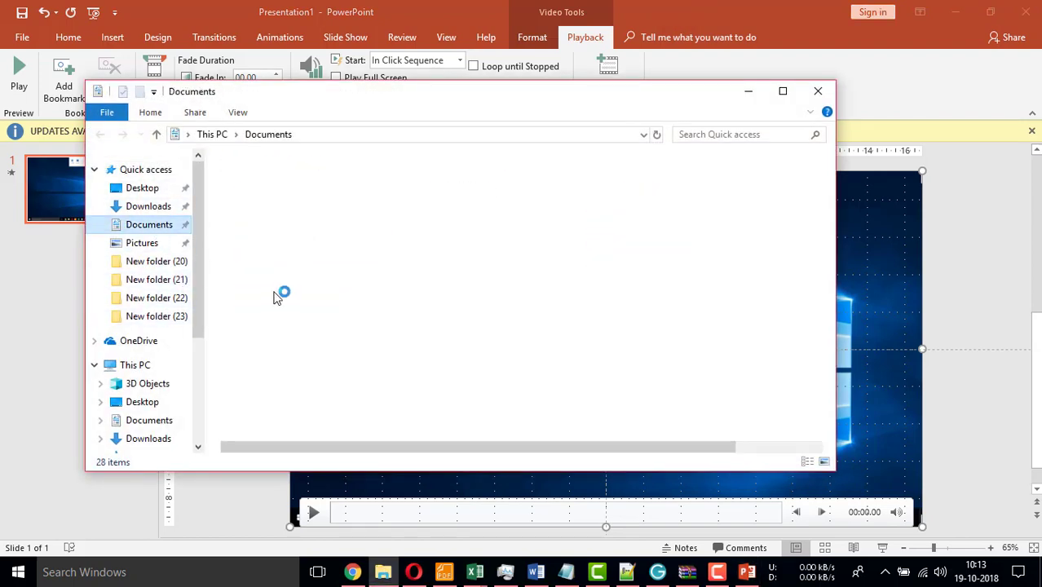
scroll(481, 325, down, 2)
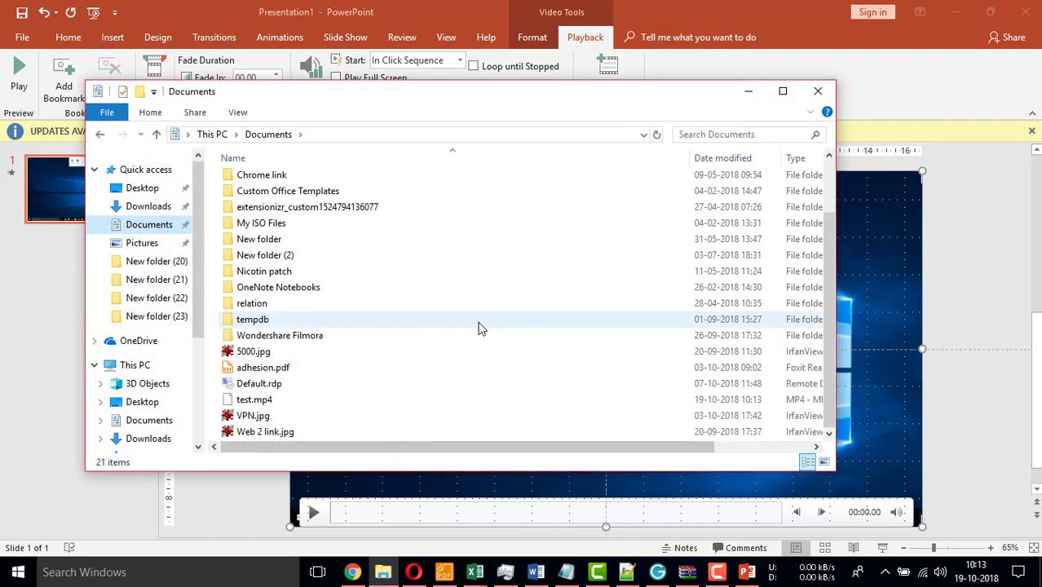
click(275, 402)
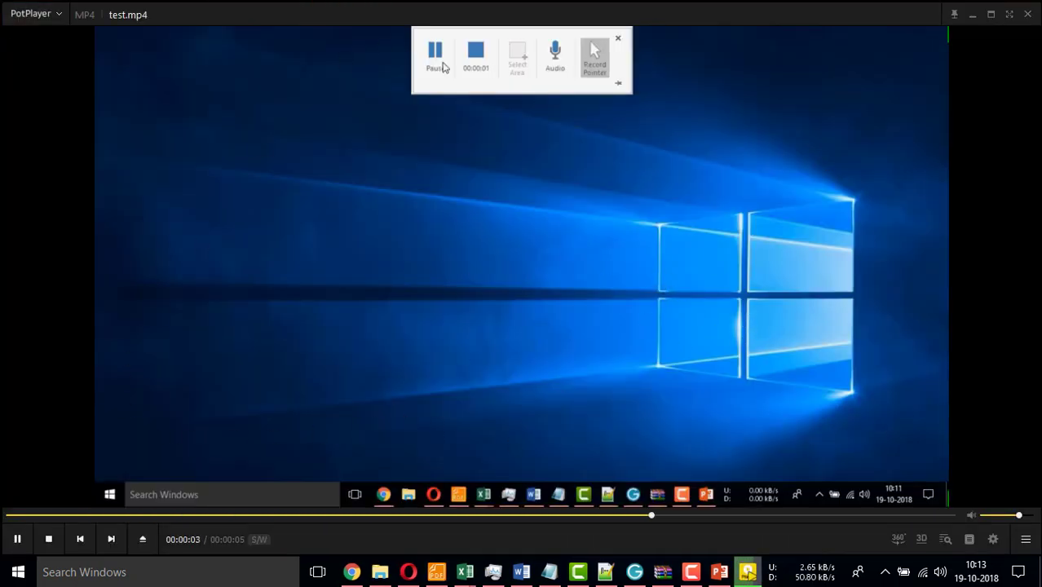
click(1029, 18)
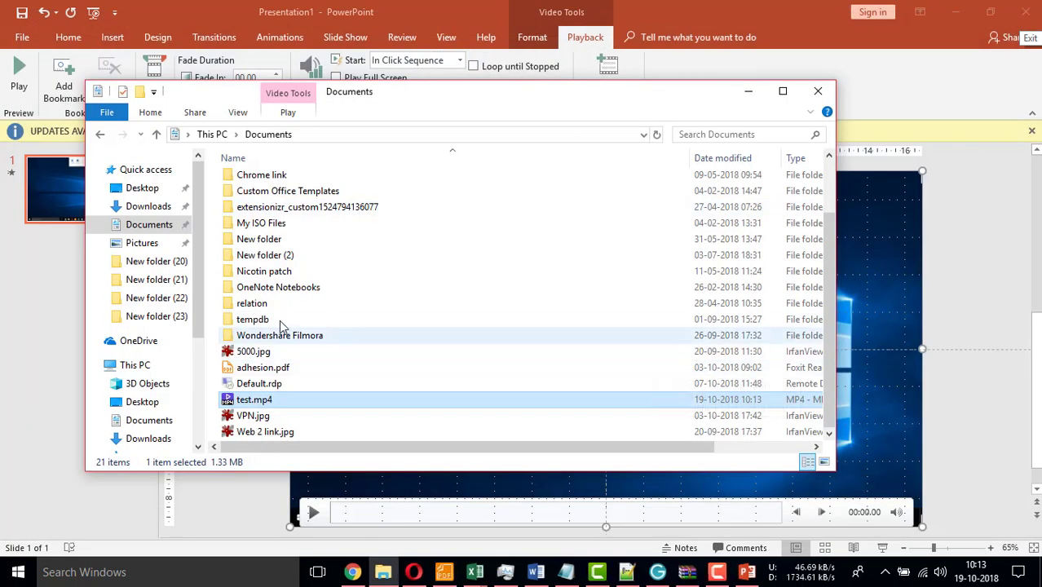
- Check test.mp4's Properties Details: 00:00:05 long, 1920×1080, 30.30 frames/second
right_click(261, 406)
click(298, 545)
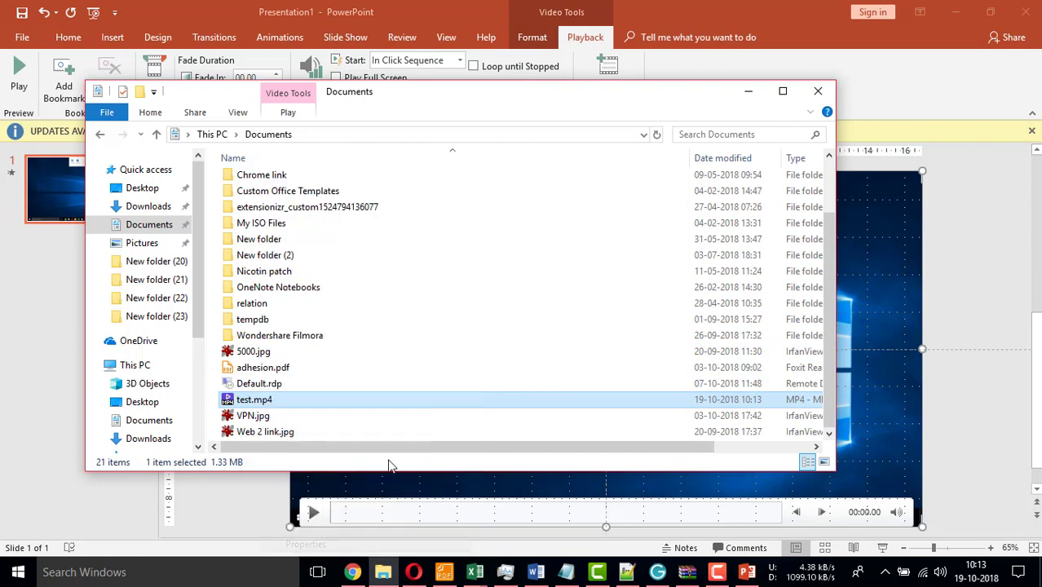
click(363, 197)
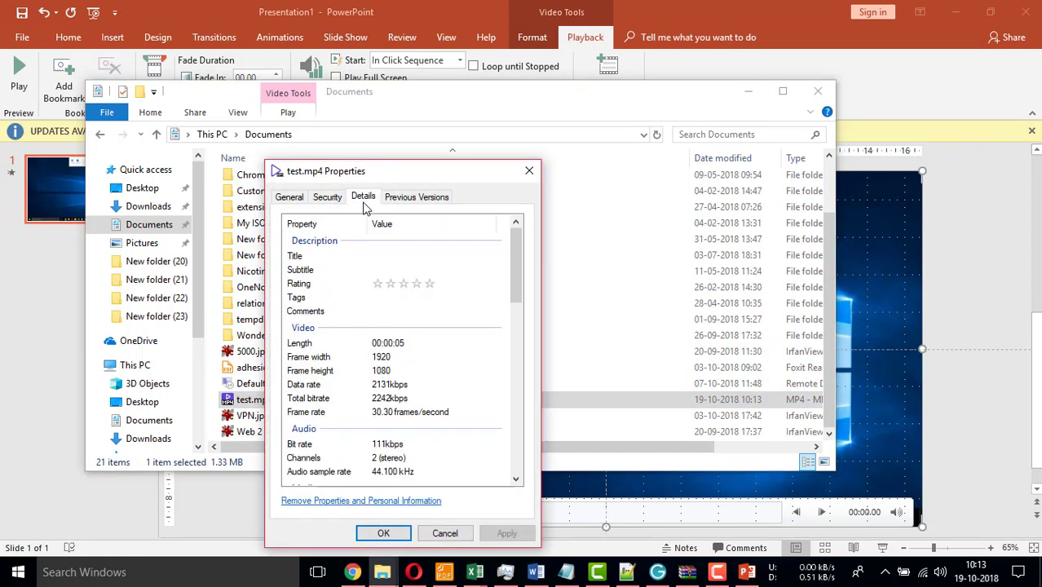
scroll(444, 363, down, 2)
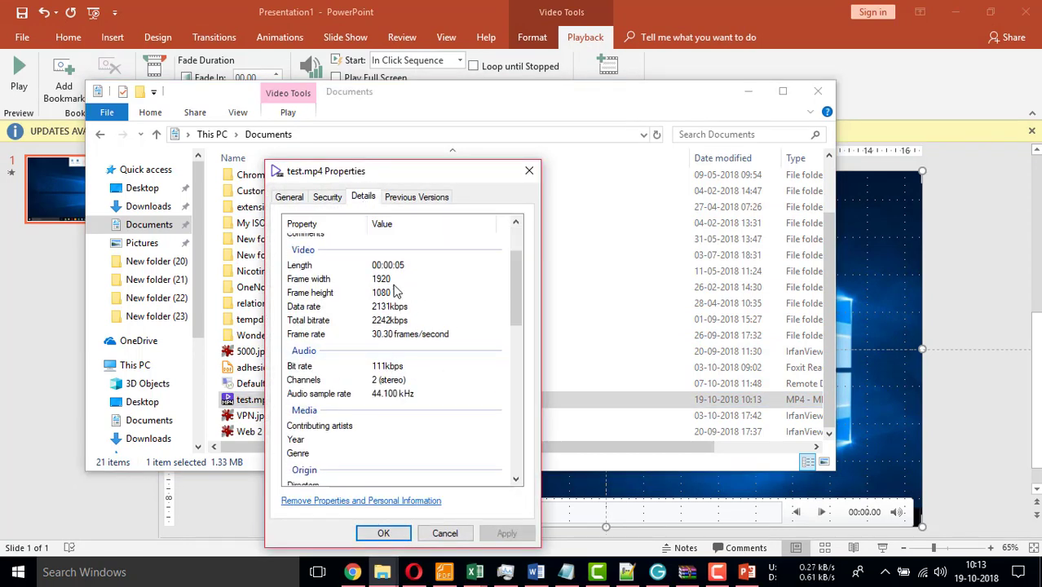